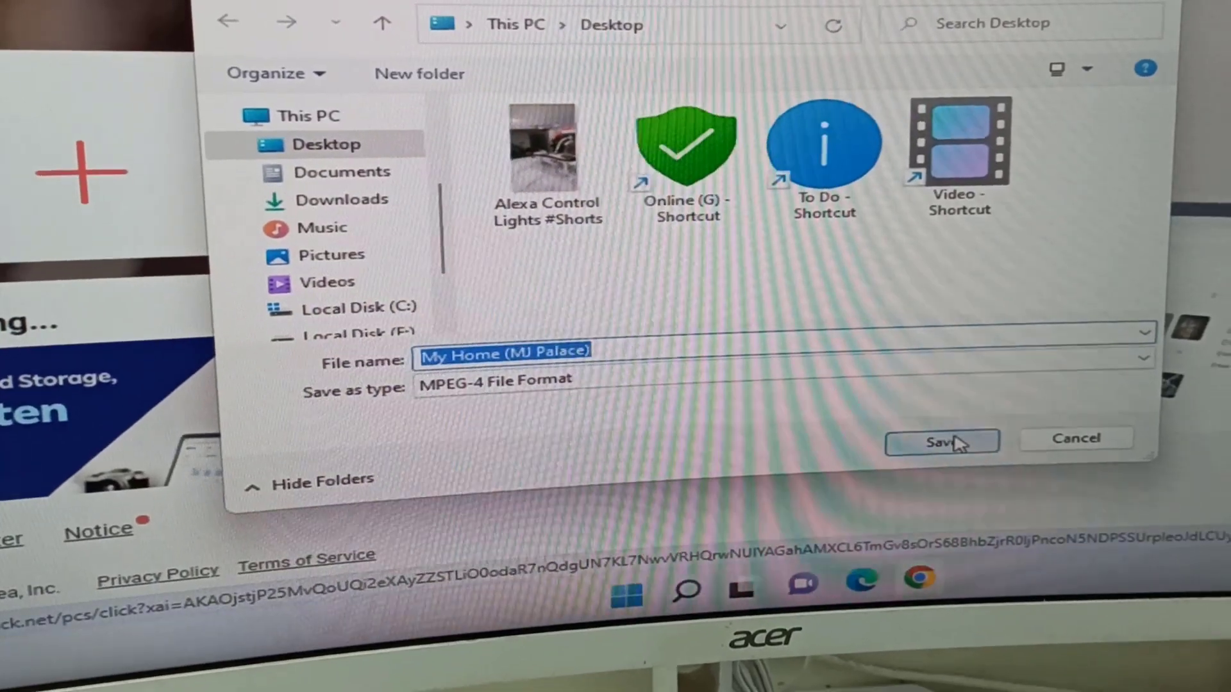
Save the received My Home (MJ Palace) video to the Desktop.
click(944, 442)
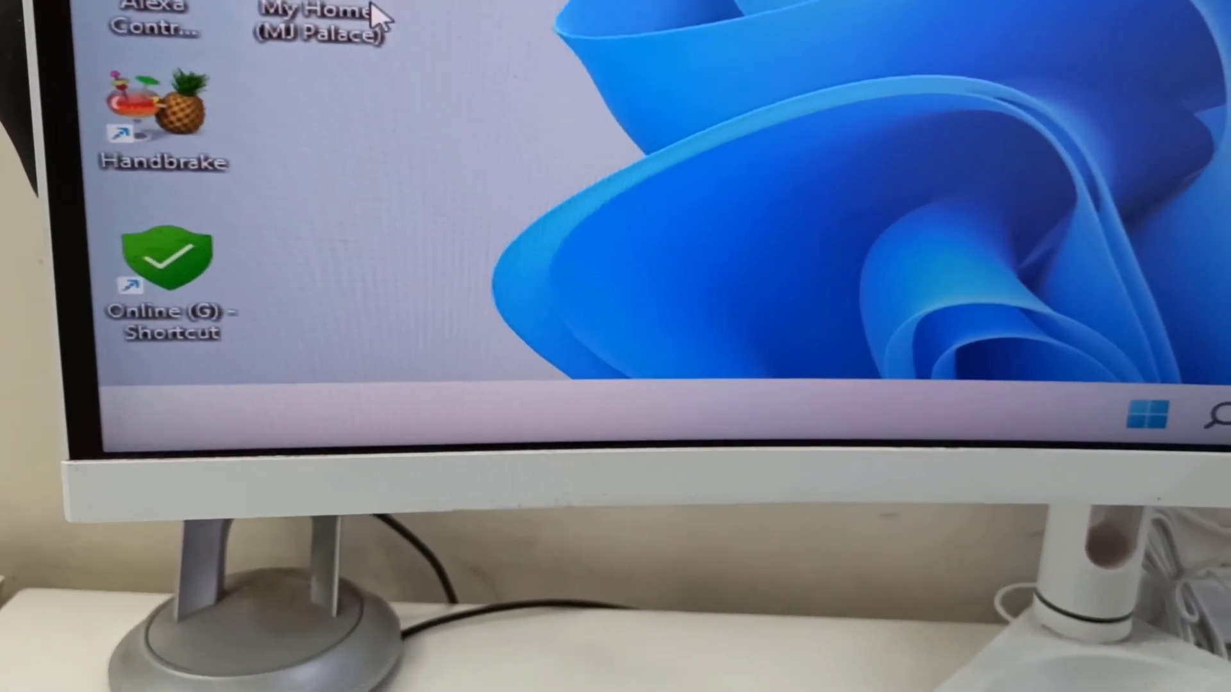
Play the My Home (MJ Palace) video in Films & TV and skip ahead past three minutes.
double_click(322, 20)
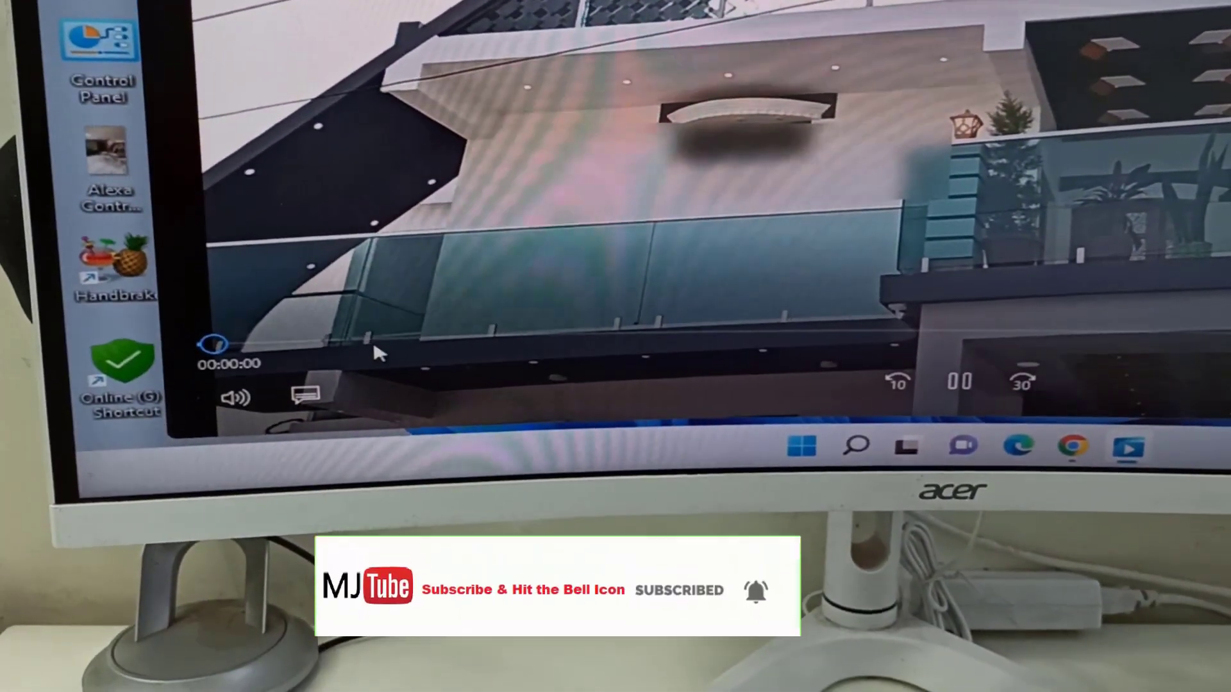
click(393, 354)
drag(392, 354, 587, 351)
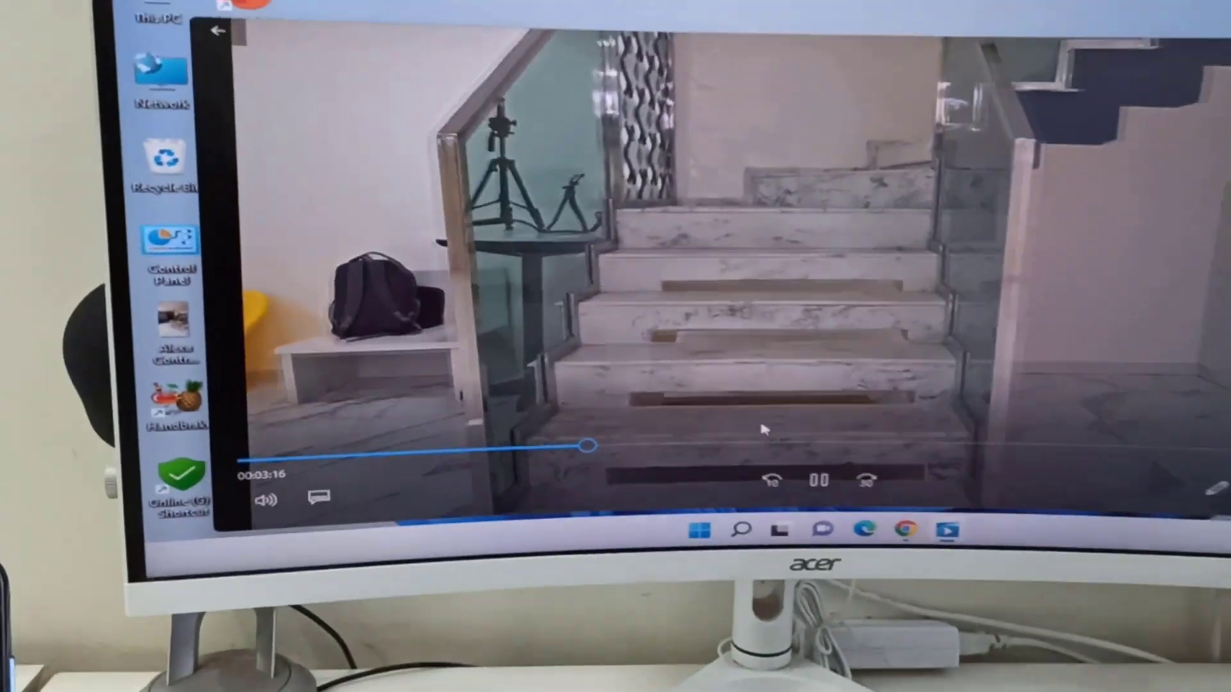
drag(589, 444, 947, 427)
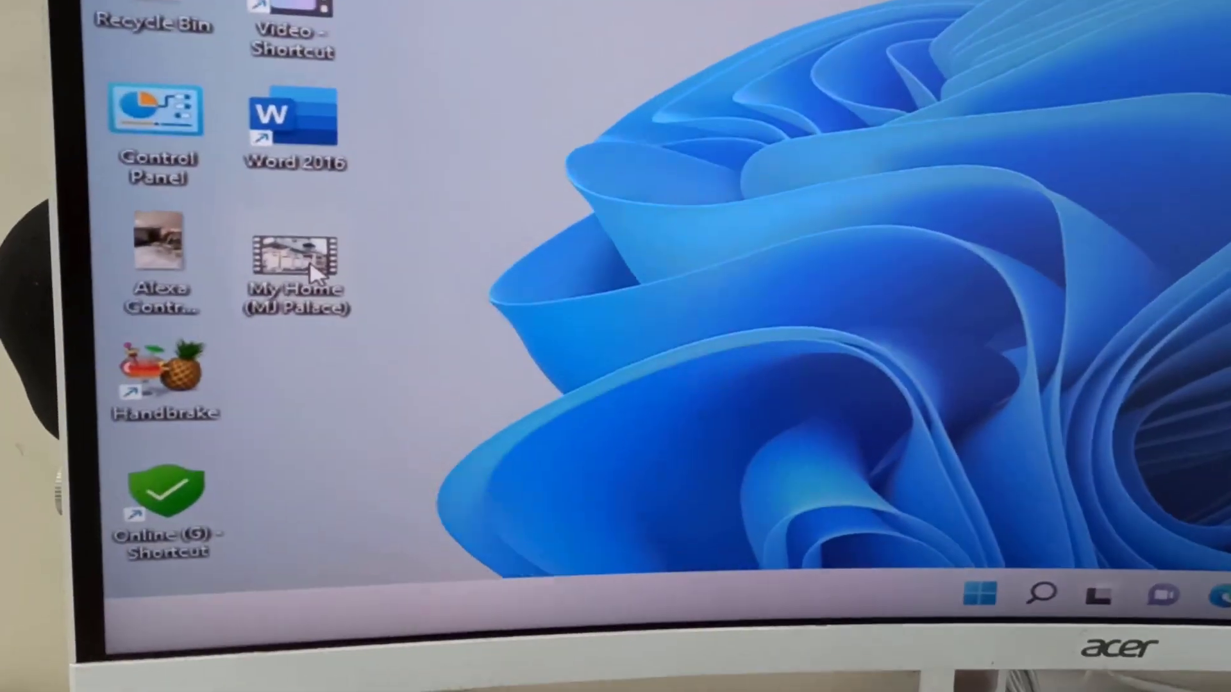
Check the video file's Properties to confirm its 405 MB size.
right_click(299, 260)
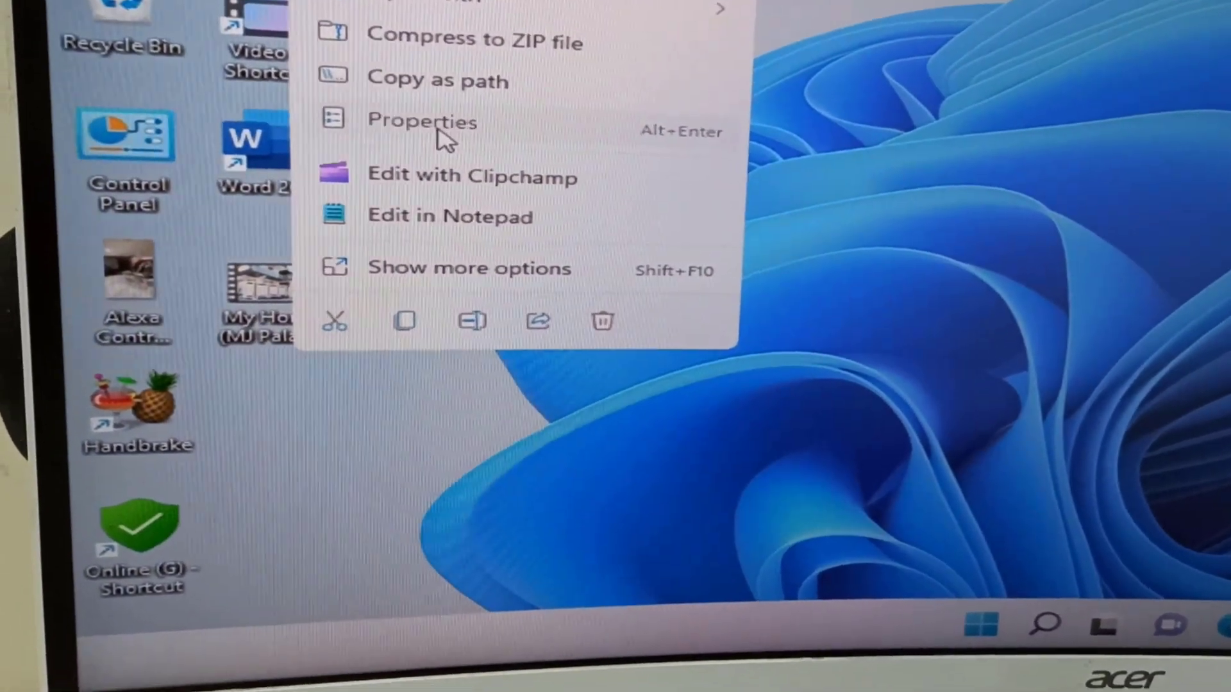
click(414, 130)
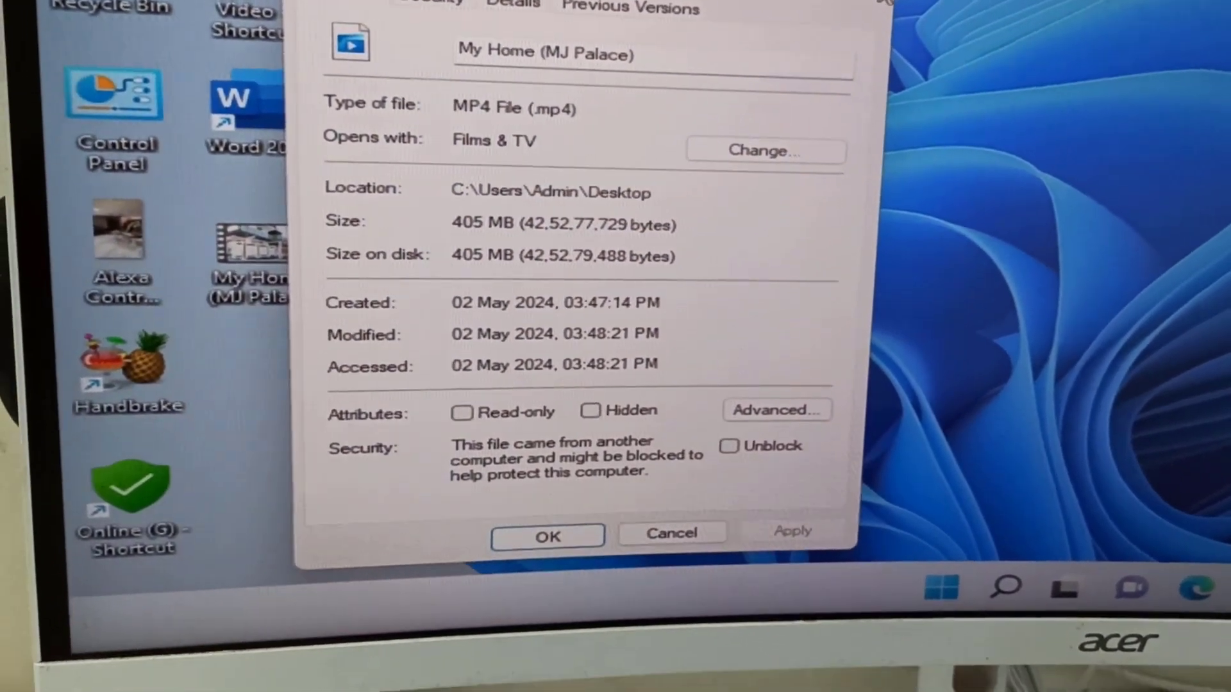
click(869, 17)
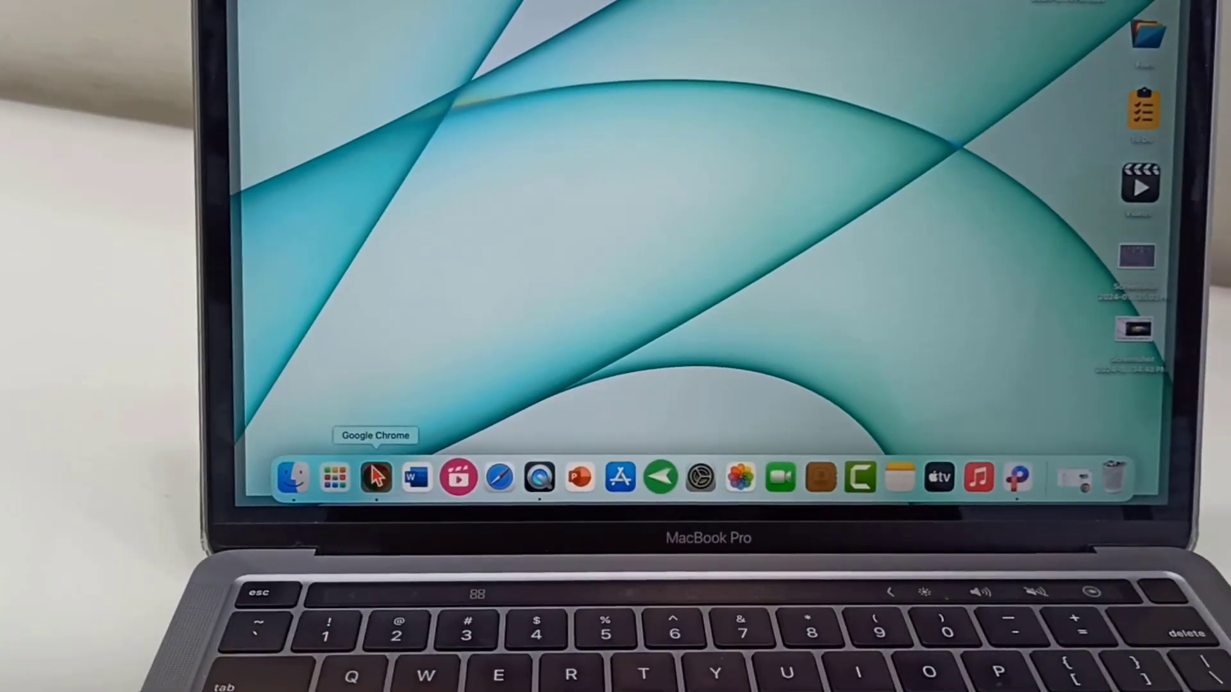
Launch Chrome from the Dock and open the 'Send Anywhere - File transfer' result.
click(399, 475)
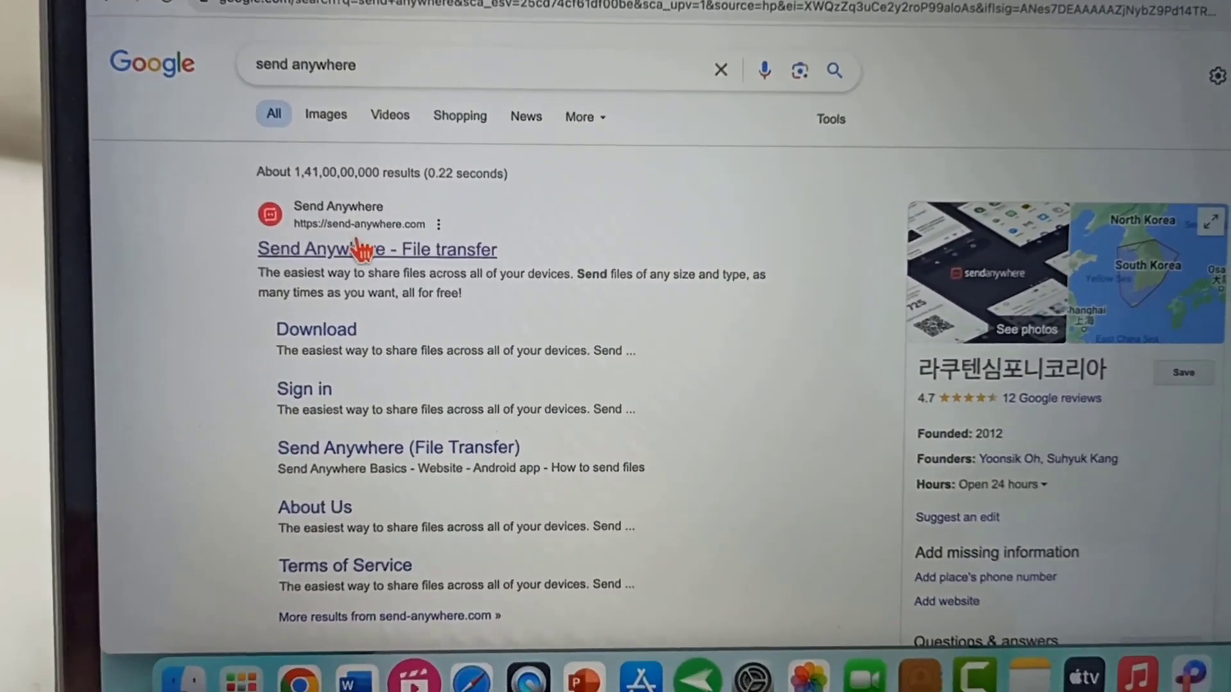
click(380, 258)
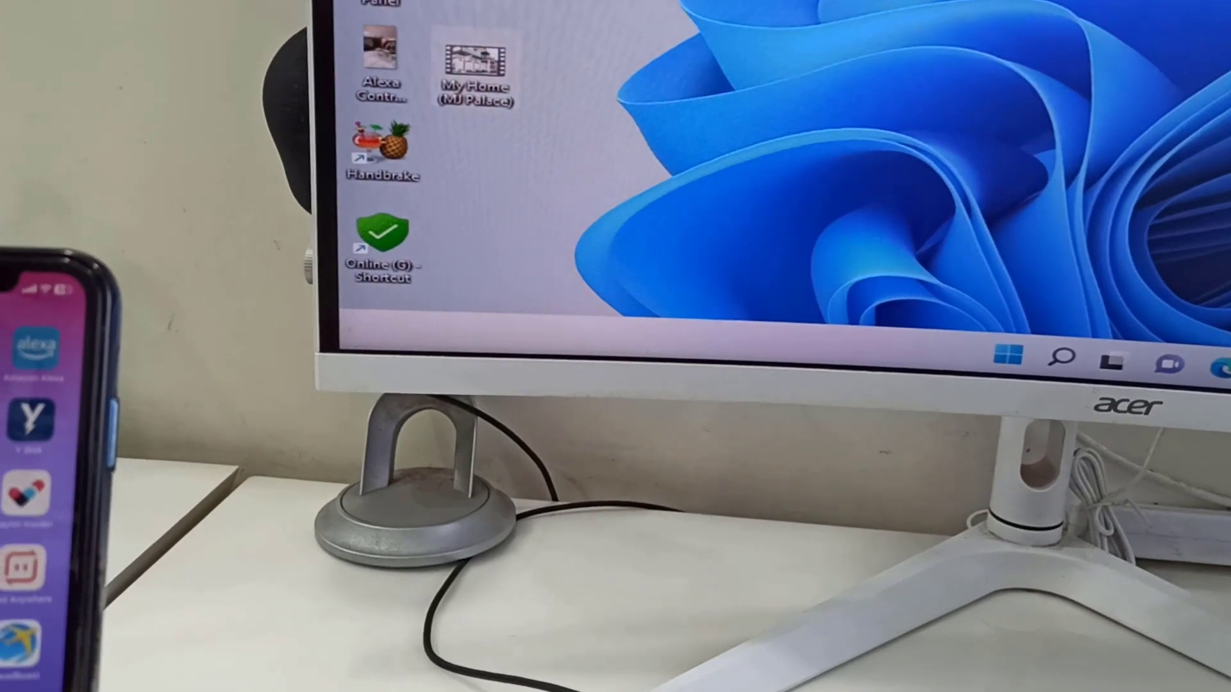
Reload the Send Anywhere page and add the Desktop's Alexa Control Lights #Shorts video to send.
click(1219, 378)
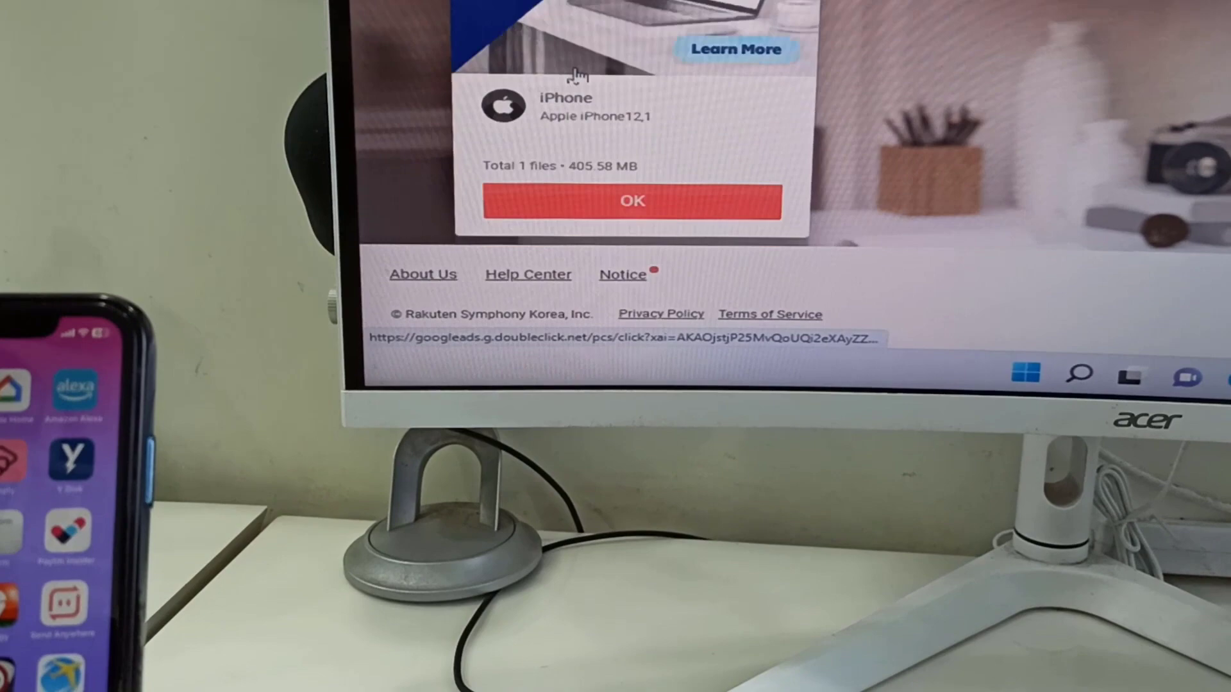
click(484, 113)
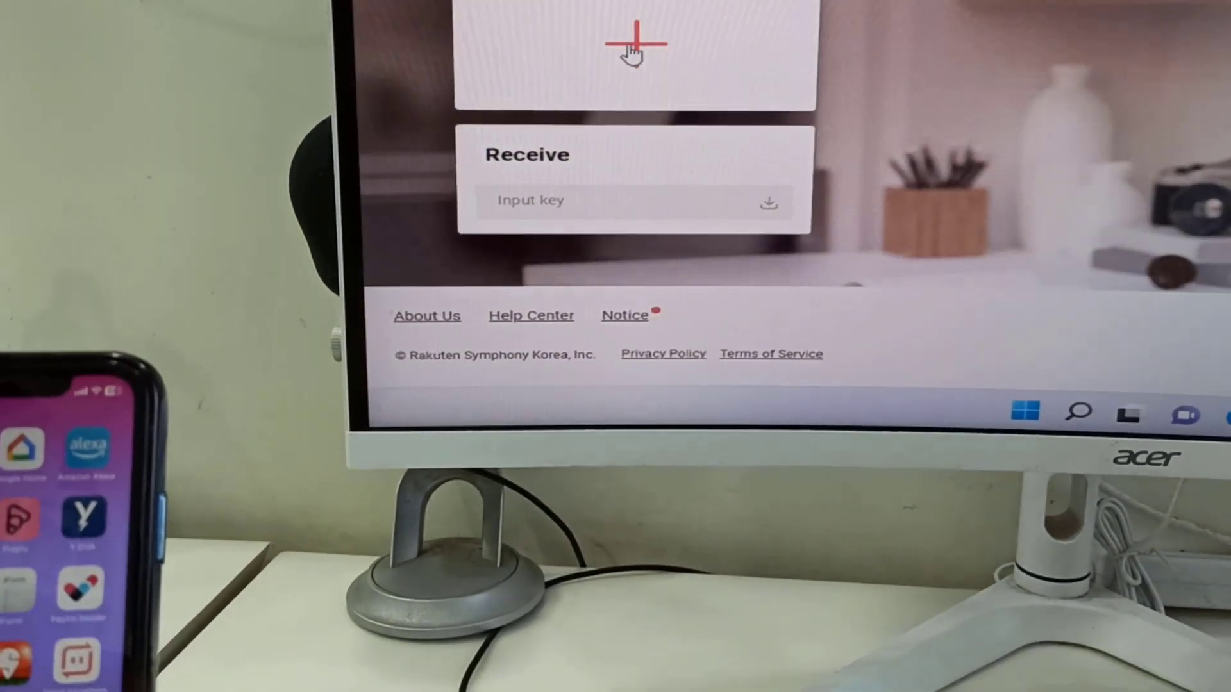
click(640, 61)
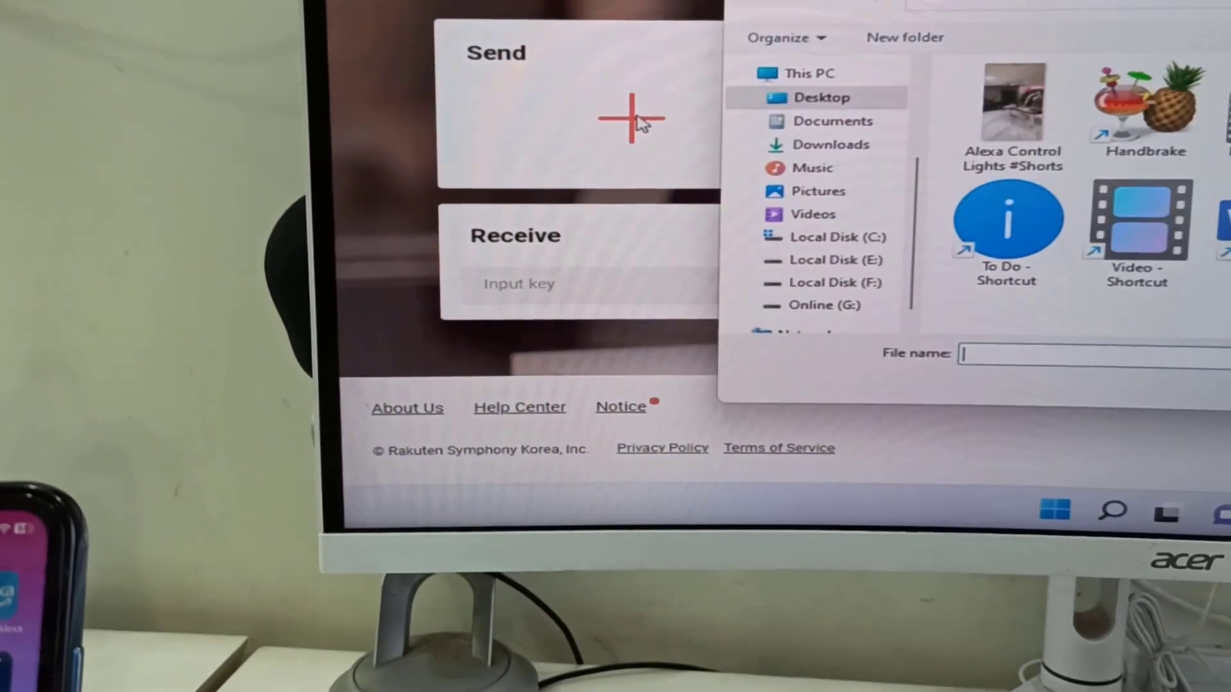
double_click(1002, 115)
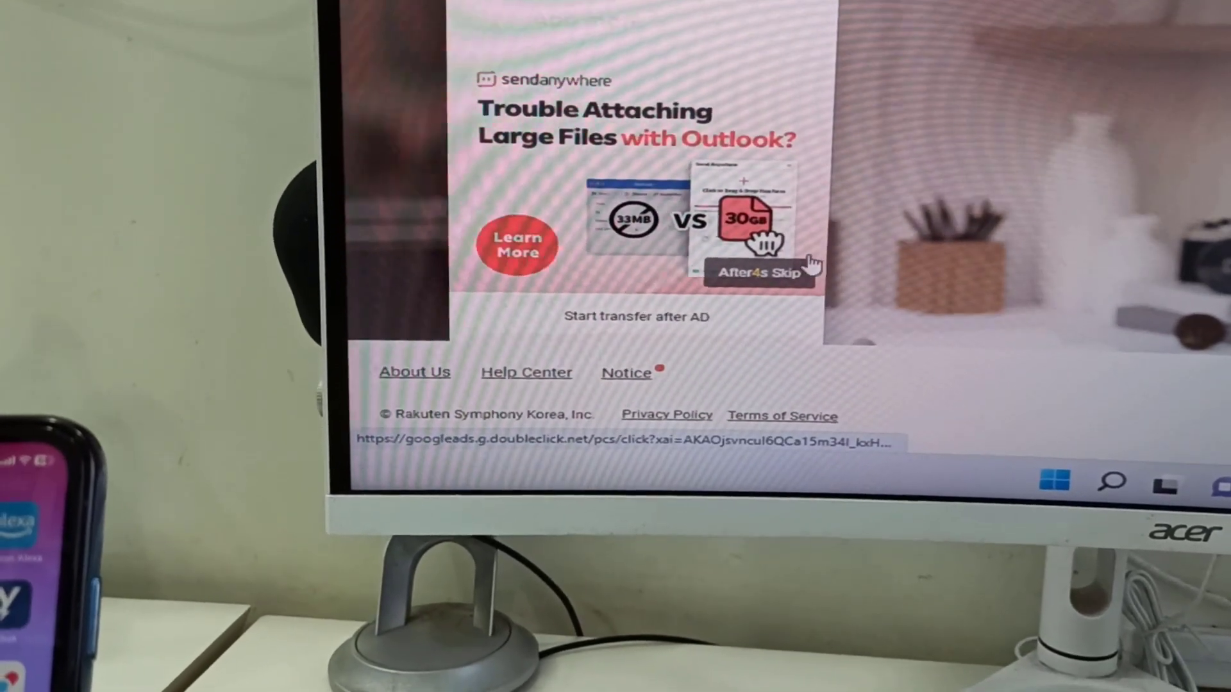
scroll(843, 232, down, 2)
scroll(843, 232, up, 2)
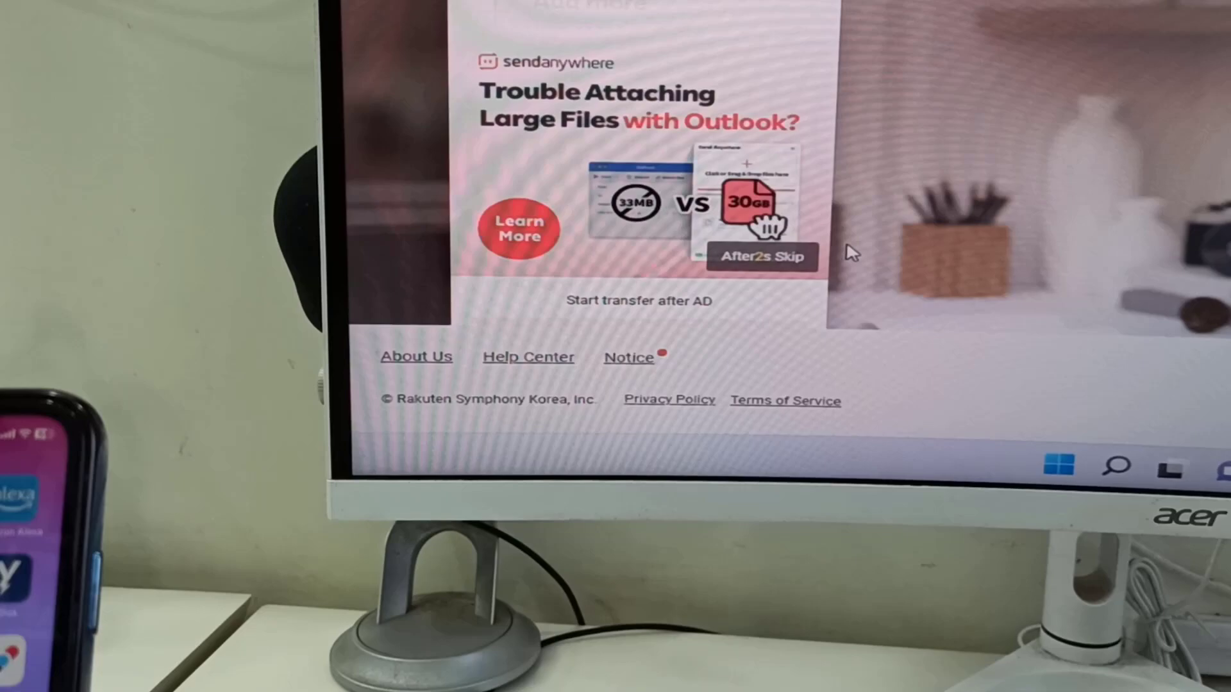